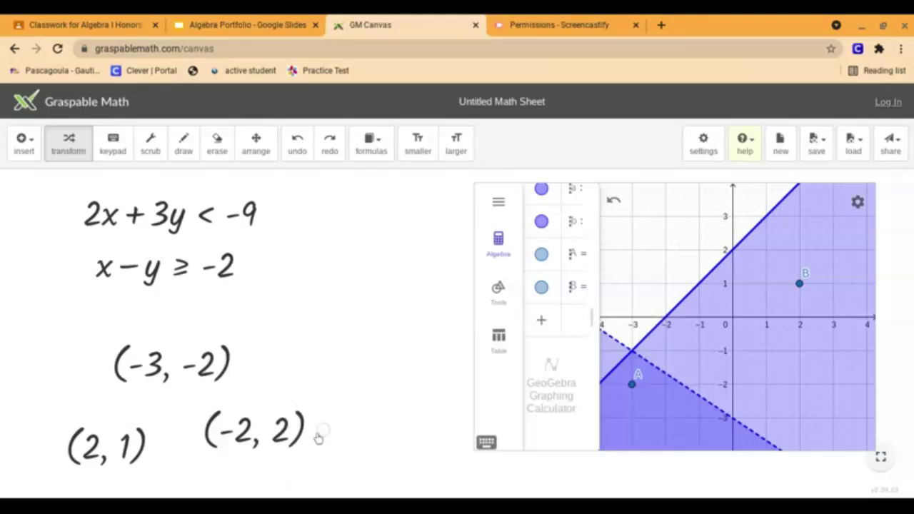
Step: Plot the point (-2, 2) on the graph of the two inequalities
drag(322, 429, 672, 299)
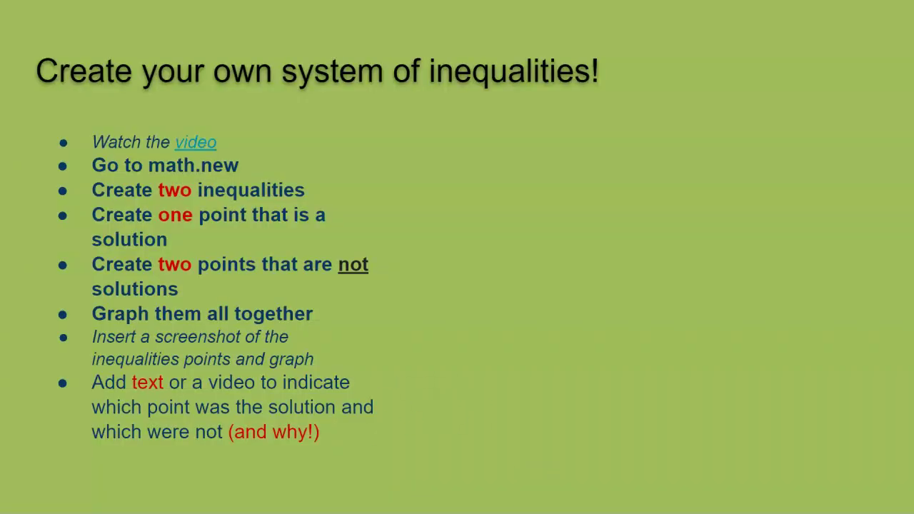
Step: Switch to the Bounded Regions activity in Desmos Classroom and look over its list of screens
click(178, 7)
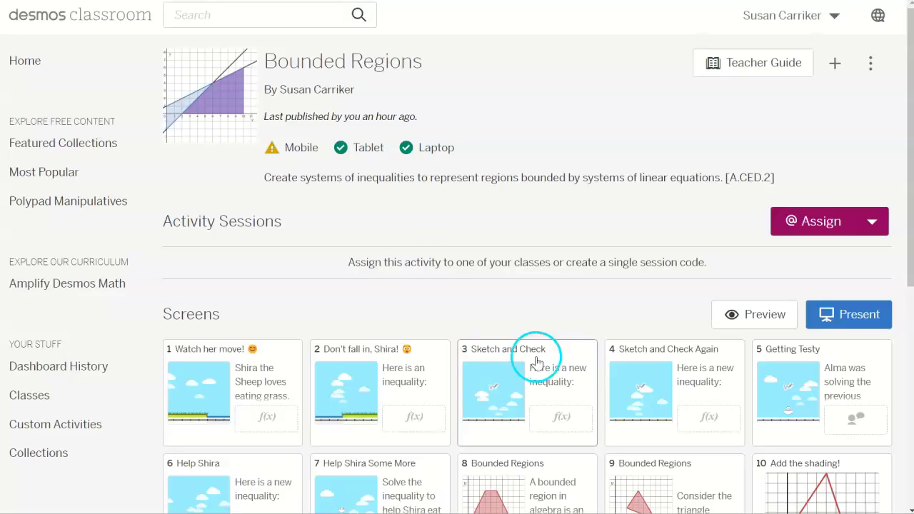
scroll(527, 362, down, 3)
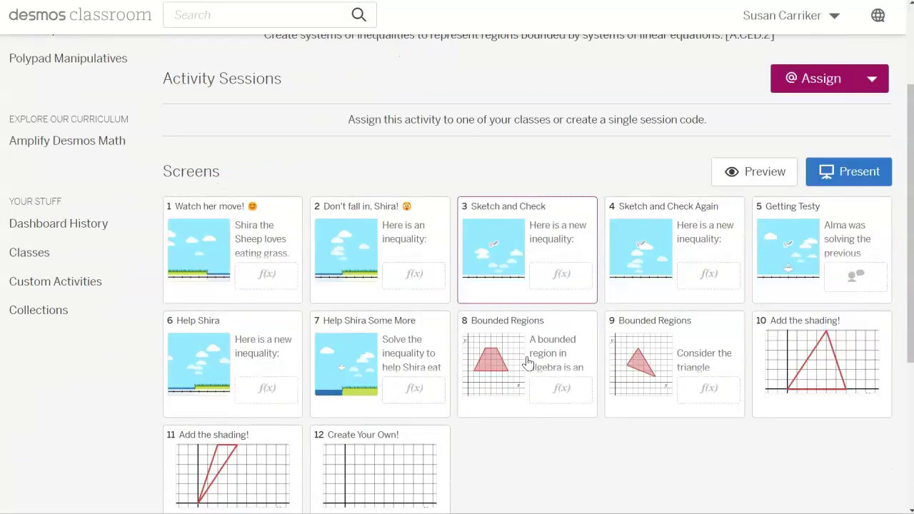
scroll(529, 363, up, 1)
scroll(527, 363, up, 2)
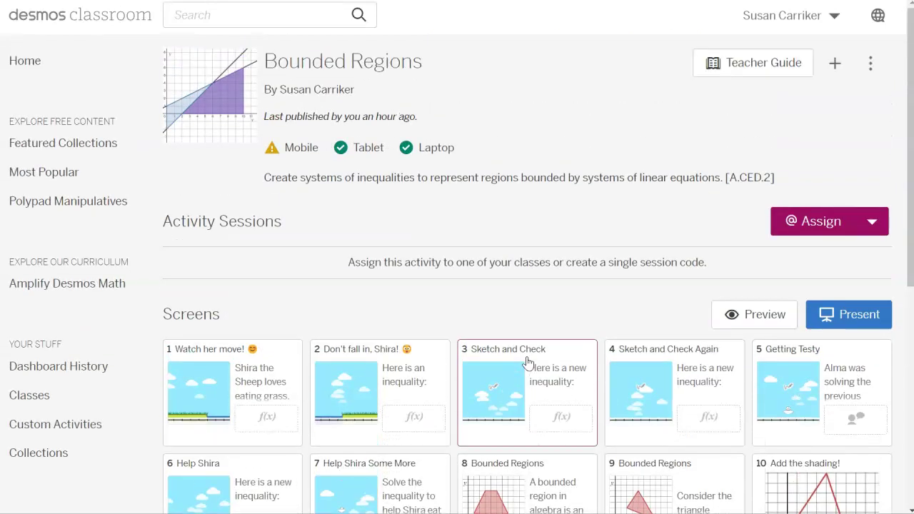
Step: Open the student preview of the "Watch her move!" screen and try the inequality x ≥ 0
click(212, 386)
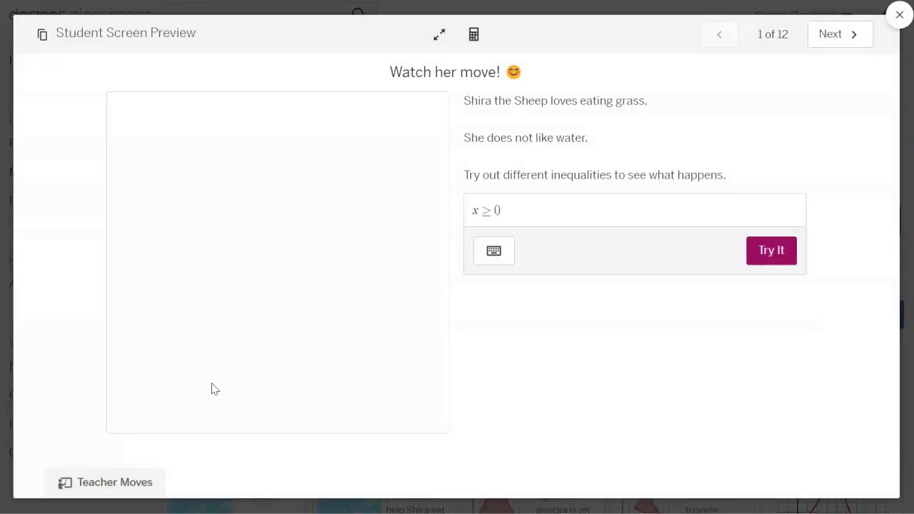
click(391, 395)
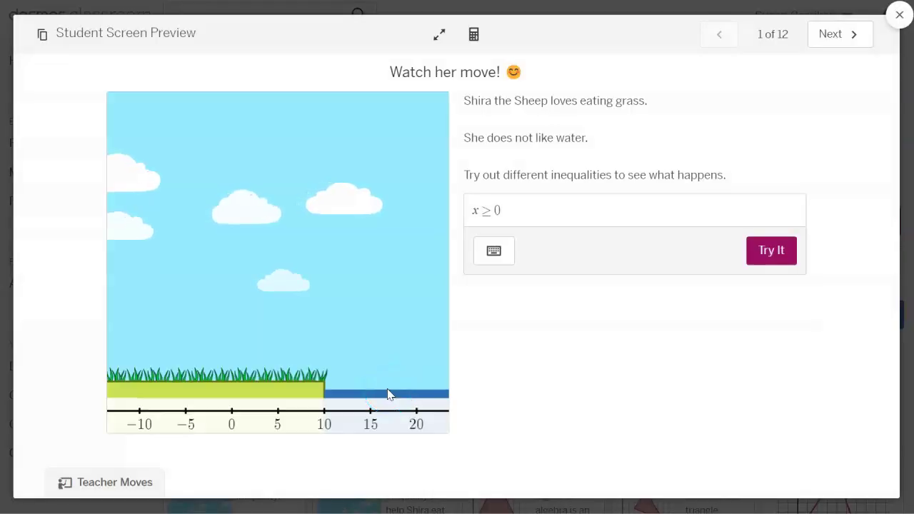
click(862, 319)
click(514, 207)
click(778, 252)
click(646, 368)
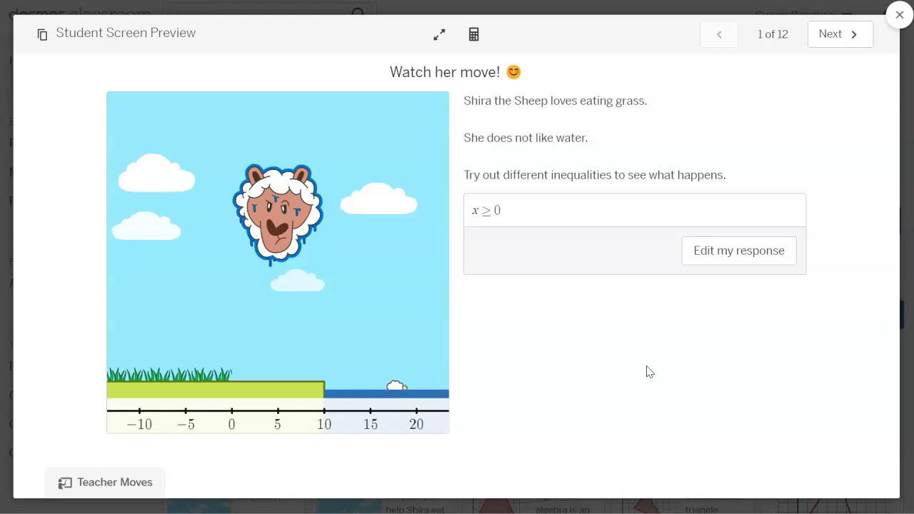
click(711, 440)
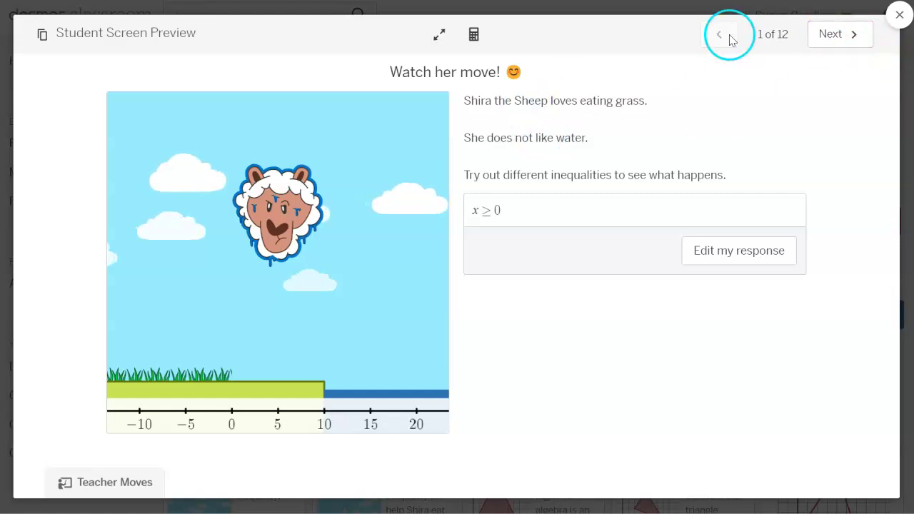
Step: Advance the student preview through "Don't fall in, Shira!" and "Sketch and Check" to the "Sketch and Check Again" screen
click(837, 40)
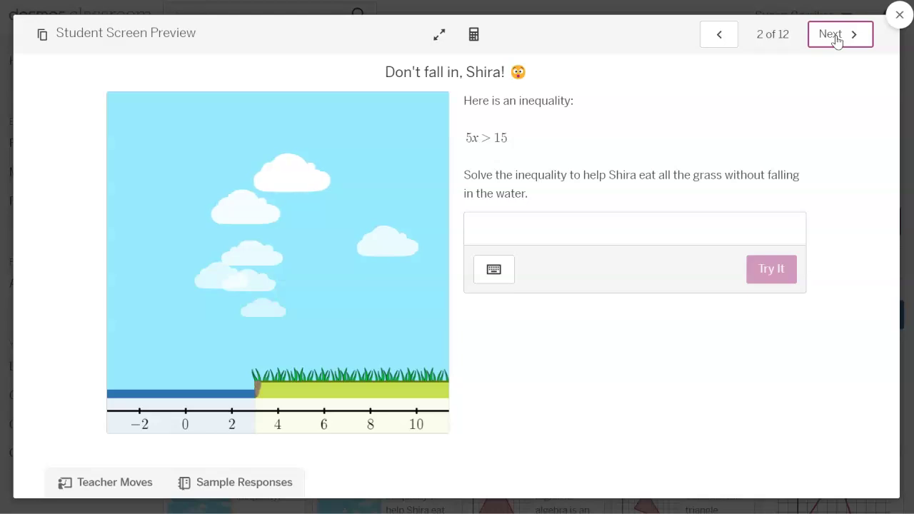
click(838, 41)
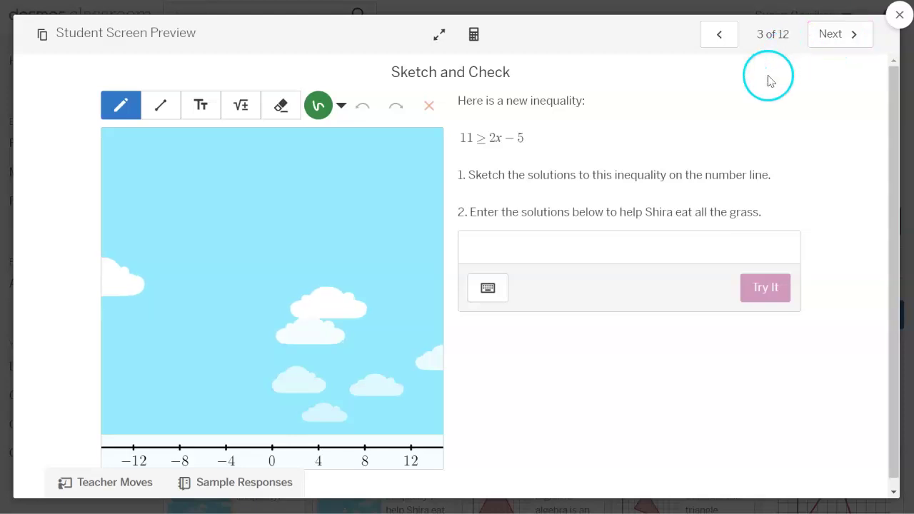
click(842, 48)
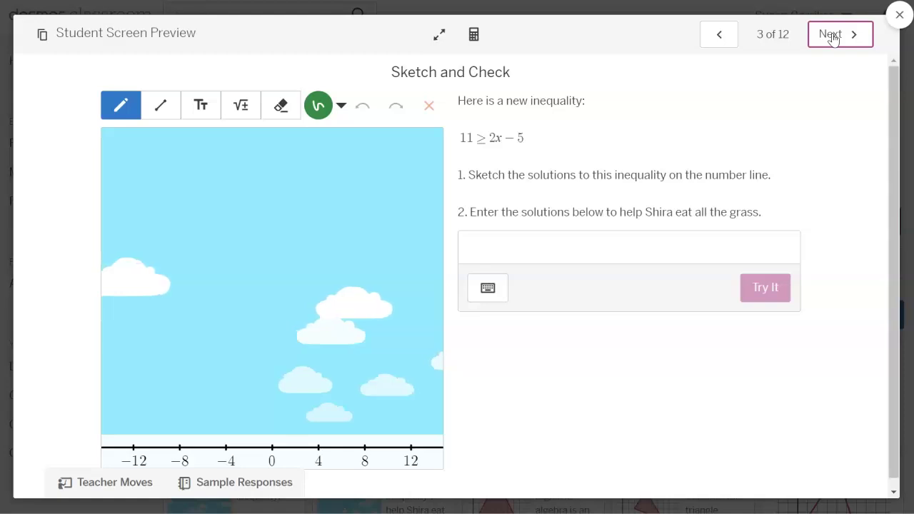
click(833, 39)
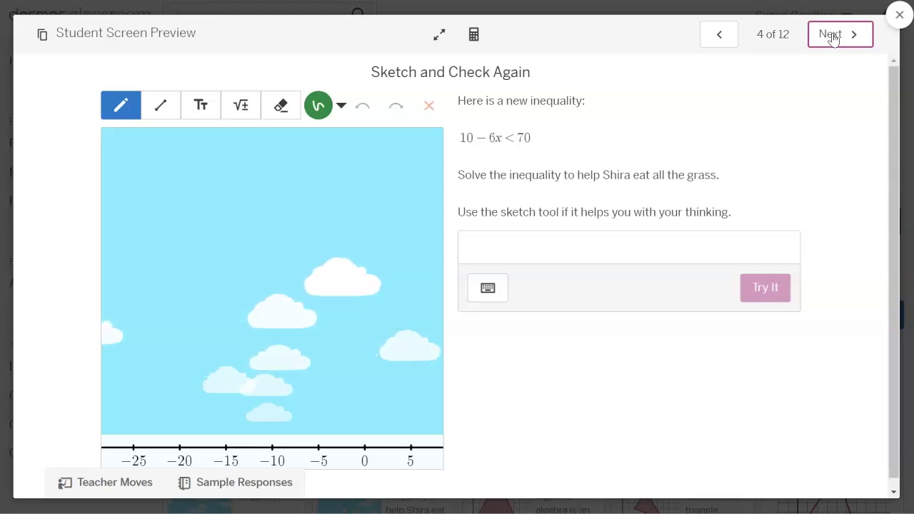
Step: Show the sketch tool's colour and line thickness choices on the "Sketch and Check Again" screen
click(243, 327)
scroll(243, 327, down, 1)
click(301, 458)
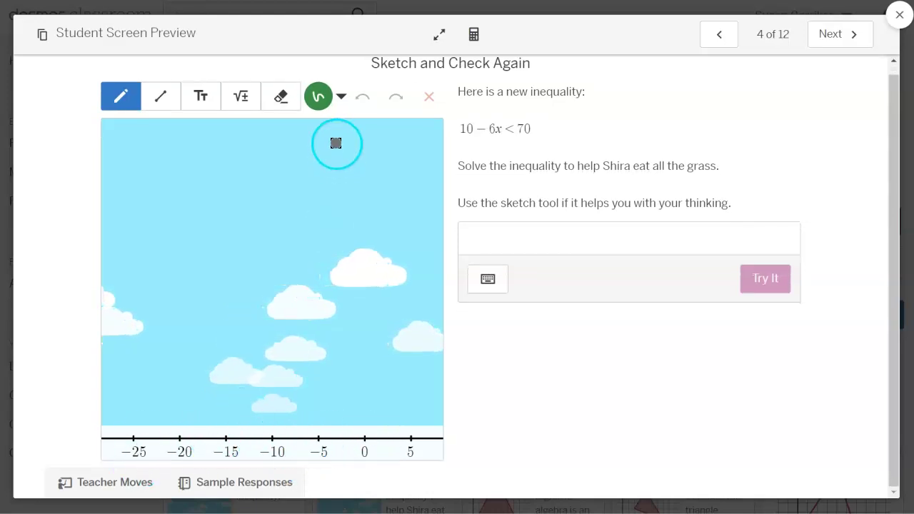
click(342, 99)
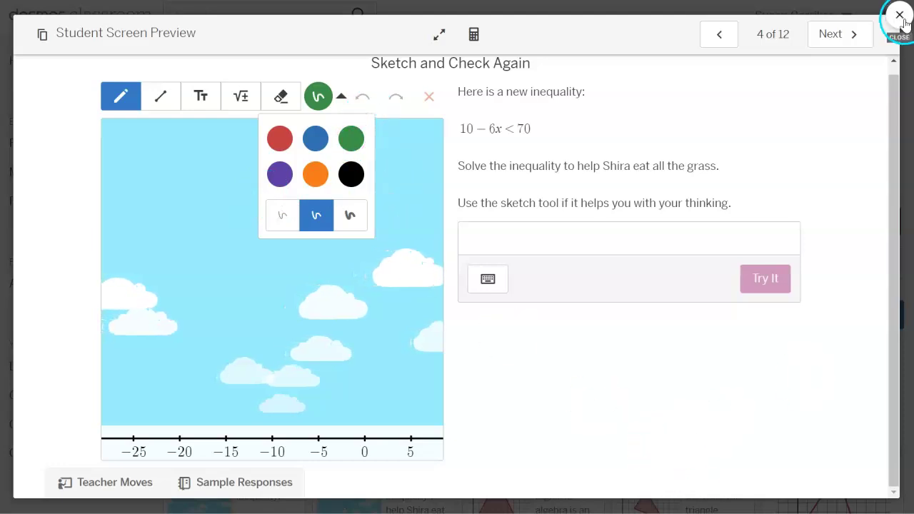
Step: Advance the preview past "Getting Testy" and "Help Shira" to "Help Shira Some More" and examine each screen's task
click(839, 42)
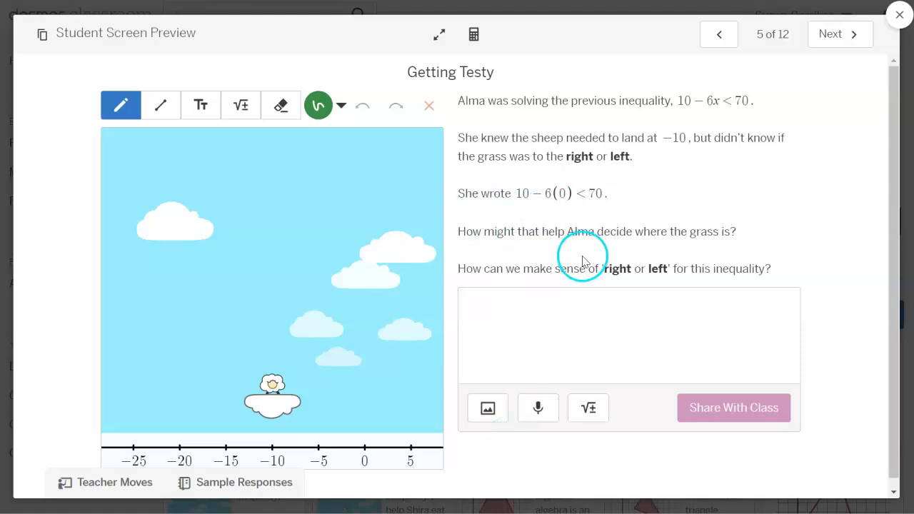
click(592, 316)
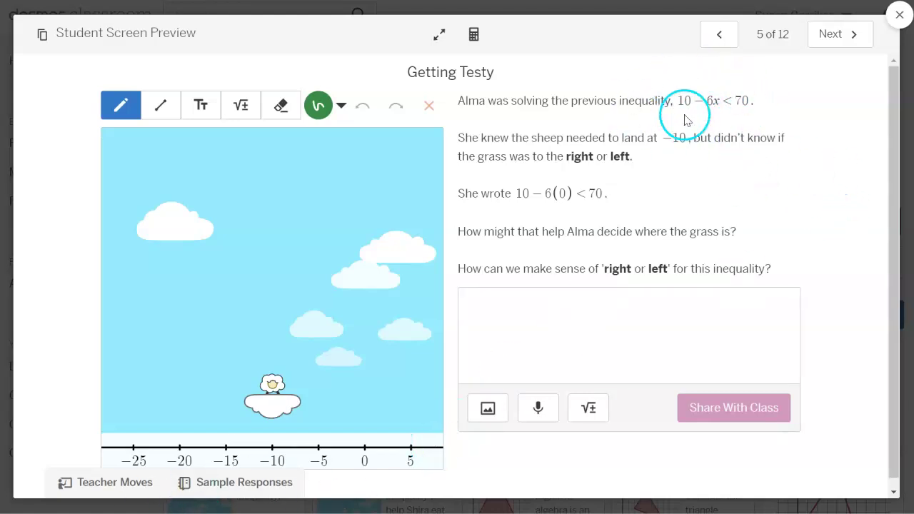
click(838, 39)
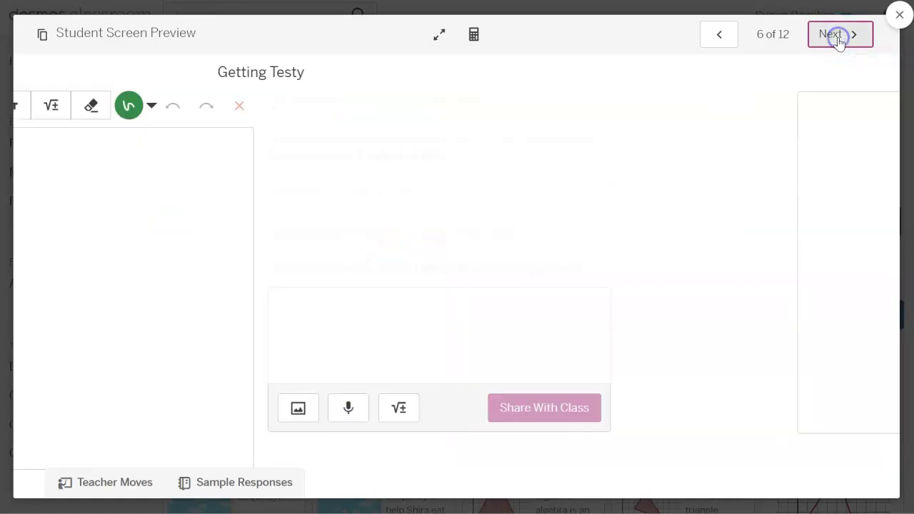
click(767, 136)
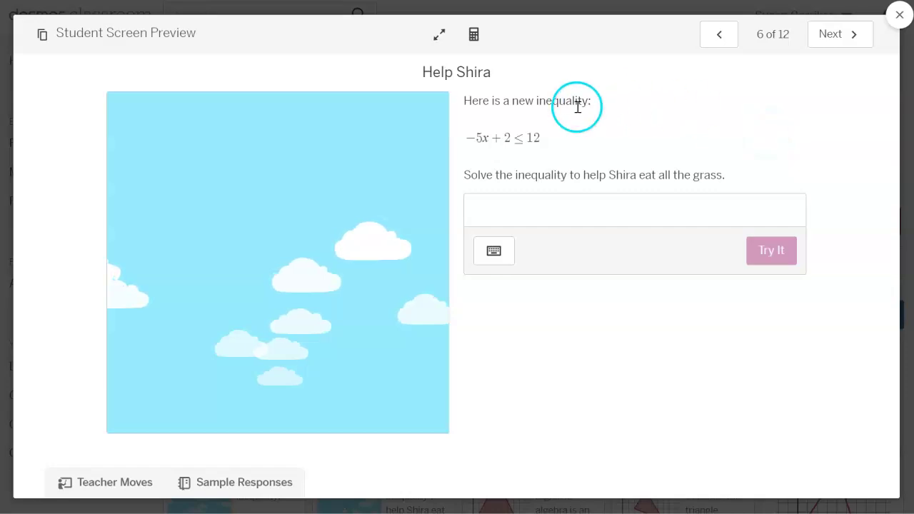
click(832, 32)
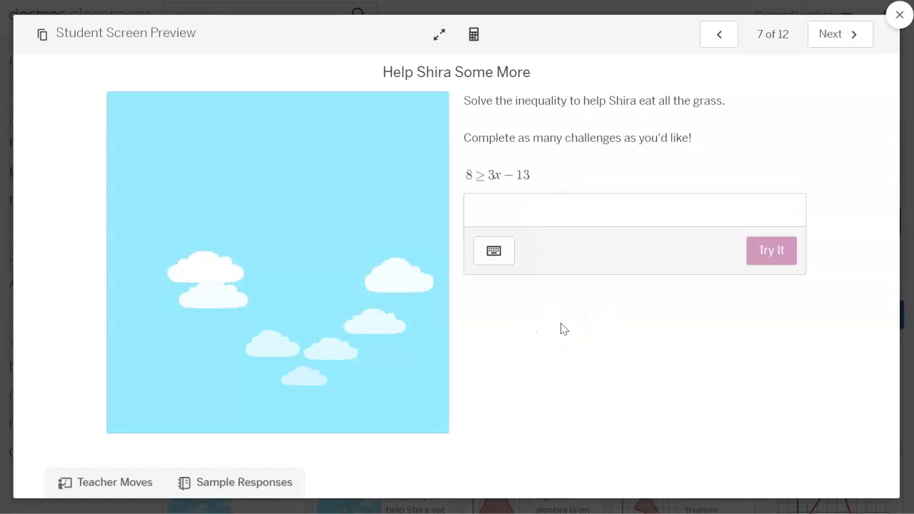
click(561, 208)
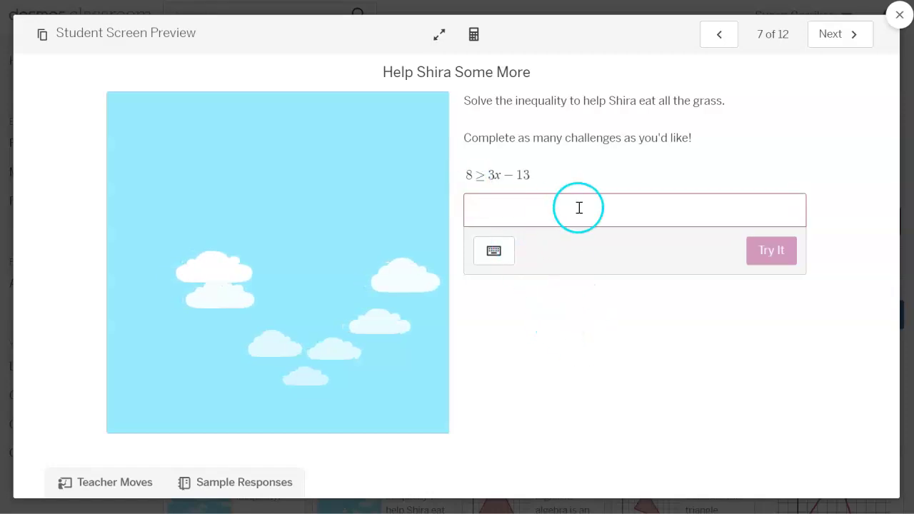
click(206, 335)
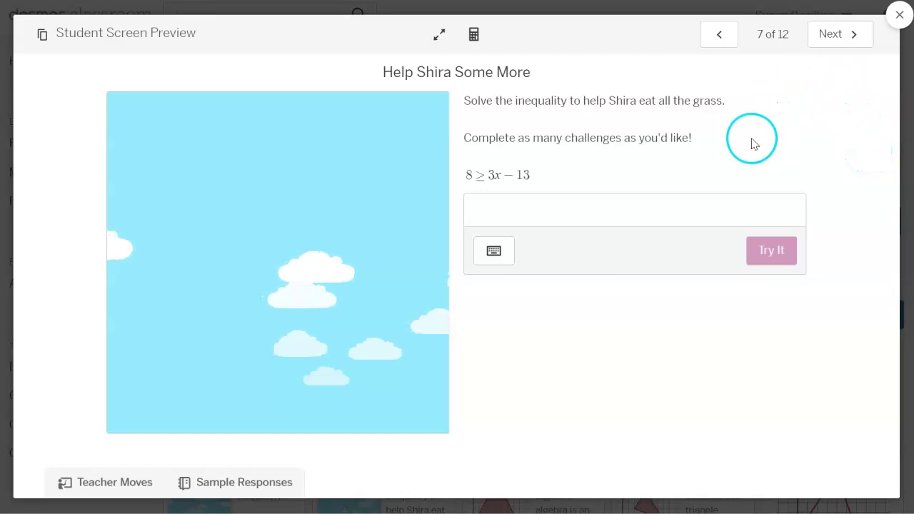
Step: Advance to the trapezoid Bounded Regions screen and examine its instructions and the T1 to T4 equation entries
click(827, 37)
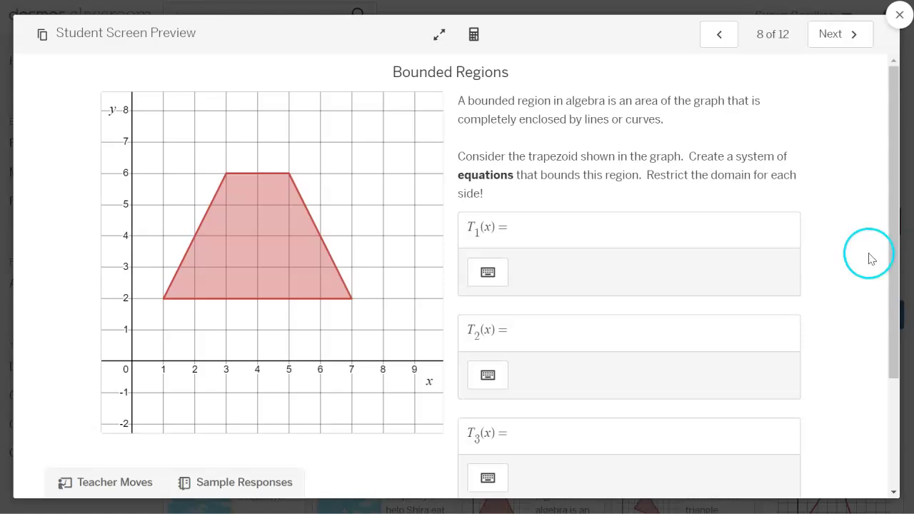
scroll(869, 258, down, 1)
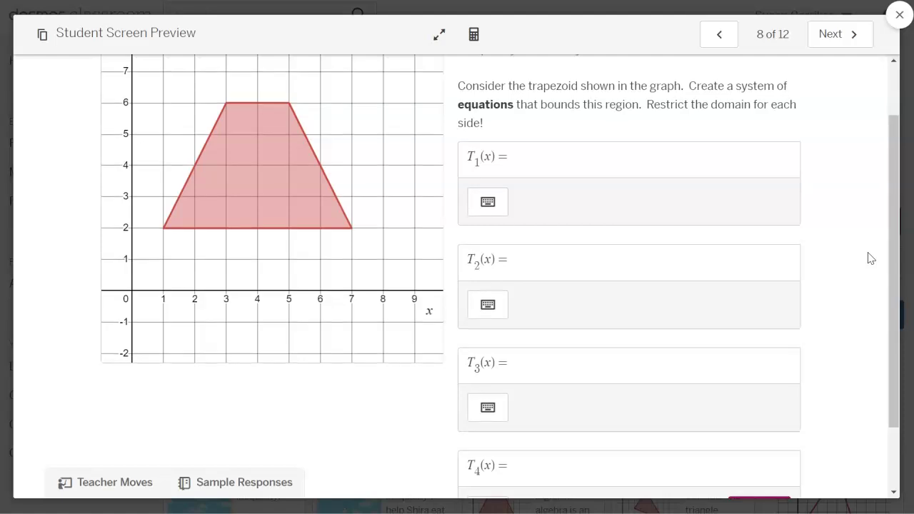
scroll(868, 258, up, 1)
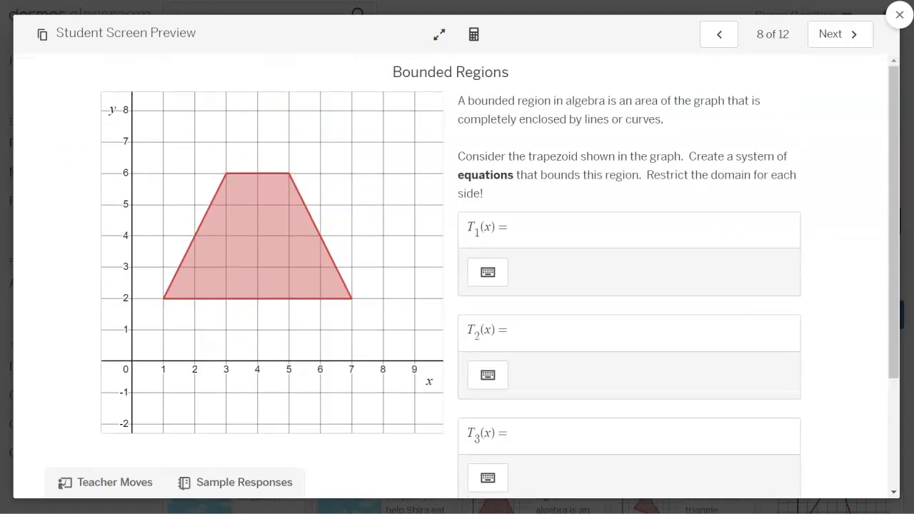
scroll(605, 311, down, 1)
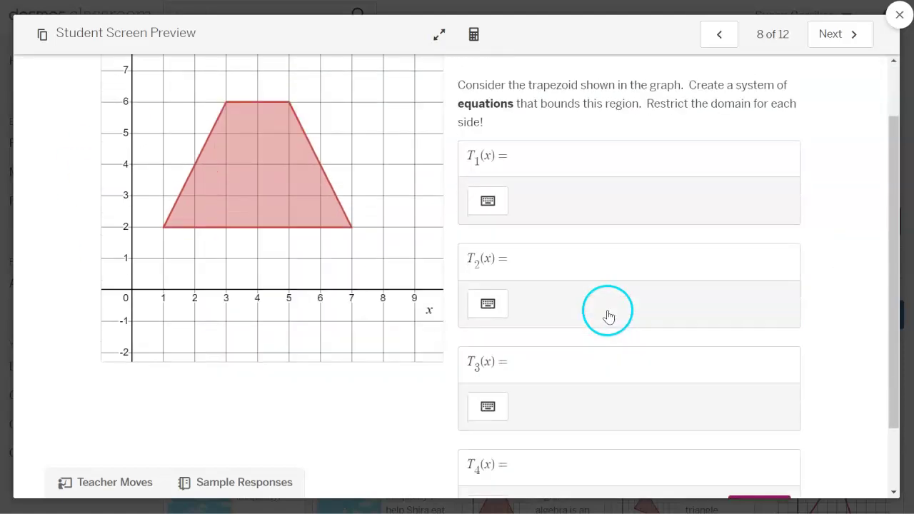
click(564, 152)
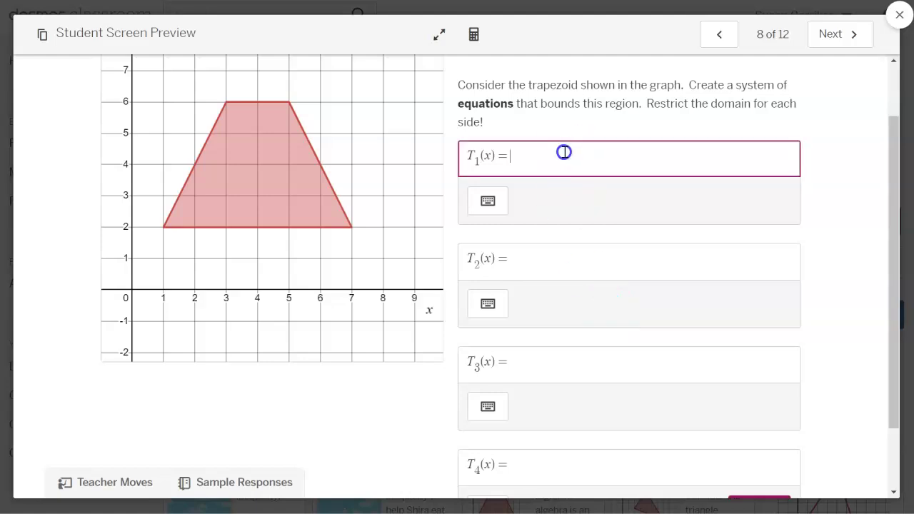
click(523, 259)
click(535, 359)
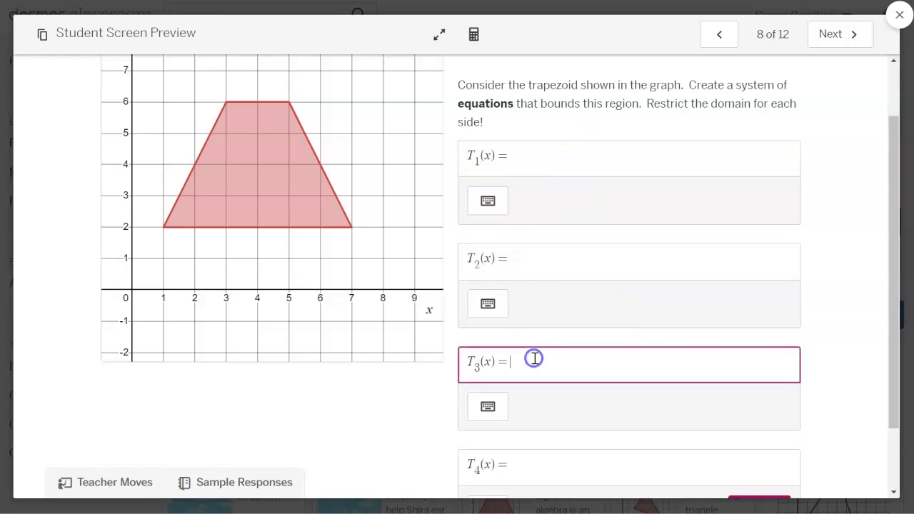
click(542, 465)
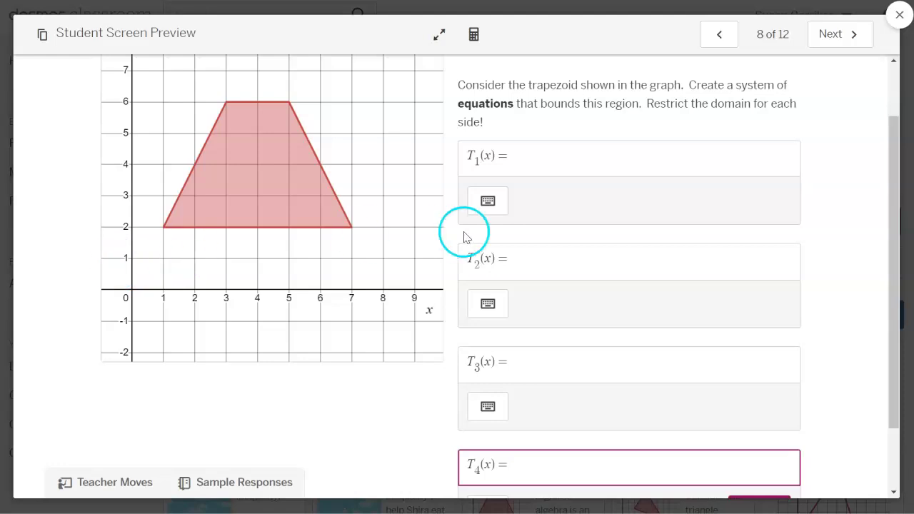
Step: Define the trapezoid's lower side by entering T1(x) = 2{1 ≤ x ≤ 7}
click(548, 158)
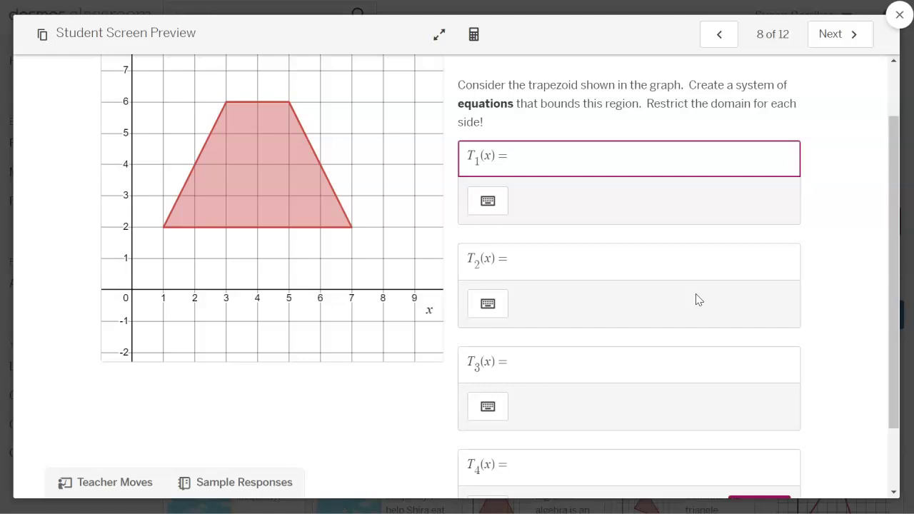
text(2{)
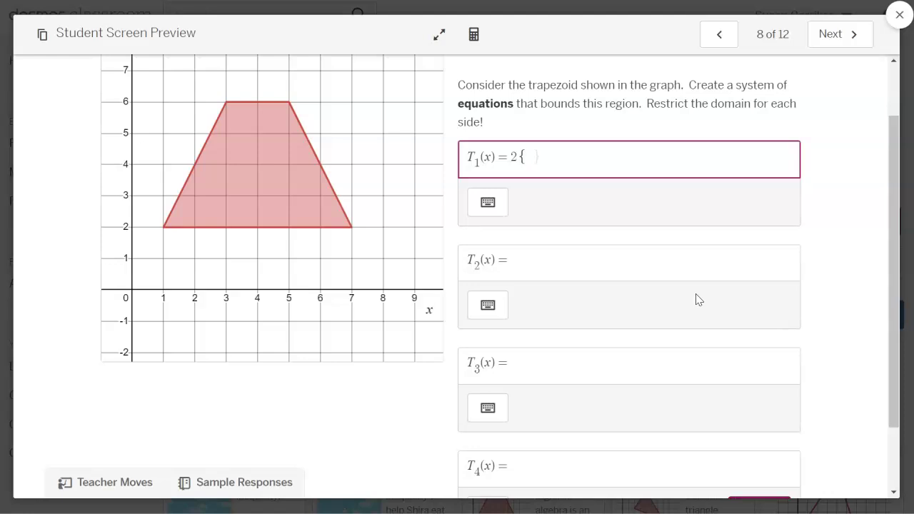
text(1)
text(<)
text(x)
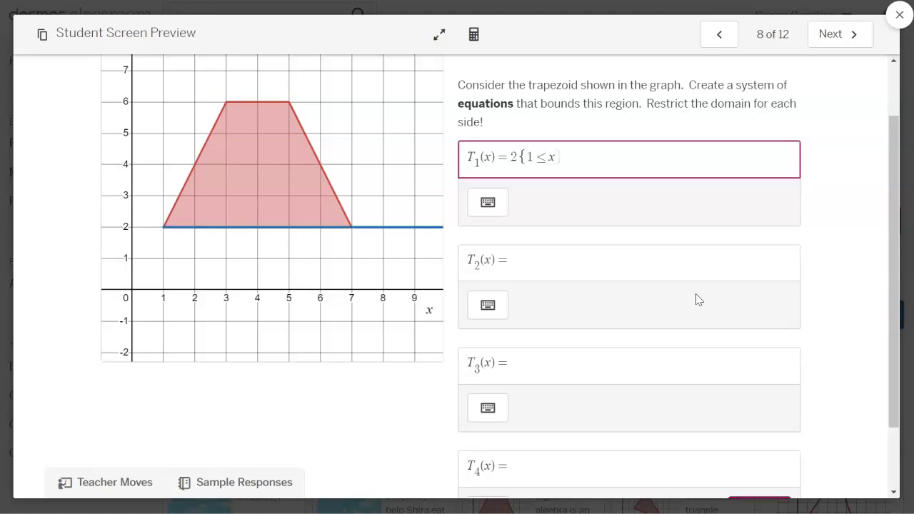
text(<)
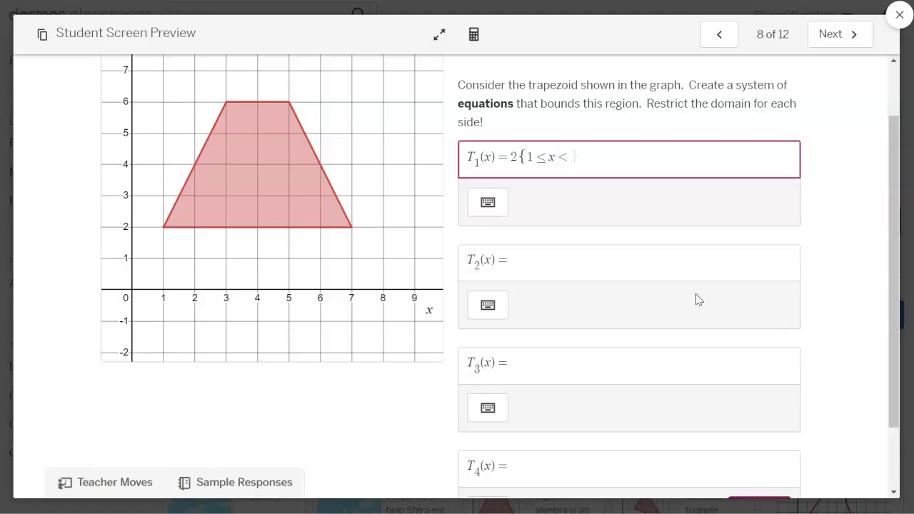
key(BackSpace)
text(≤ 7)
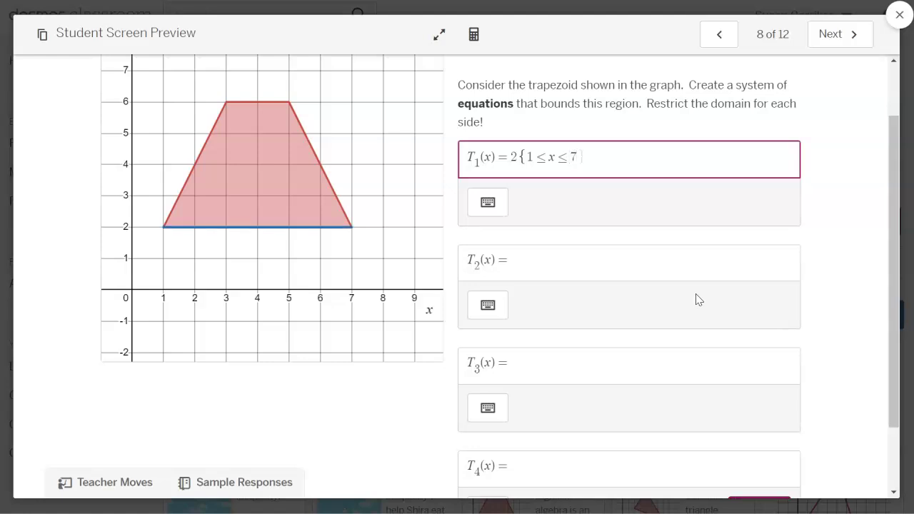
text(})
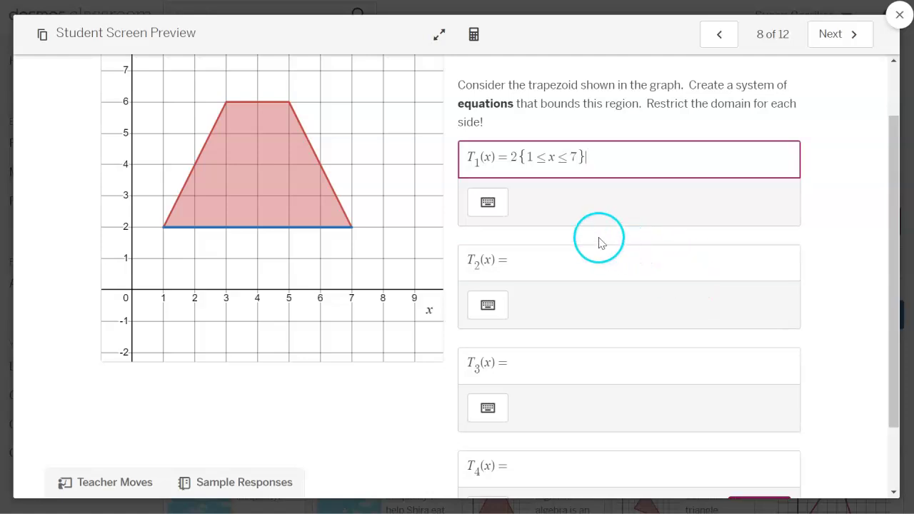
Step: Change the constant of the T1(x) equation to 1, keeping its domain restriction
double_click(515, 156)
text(1)
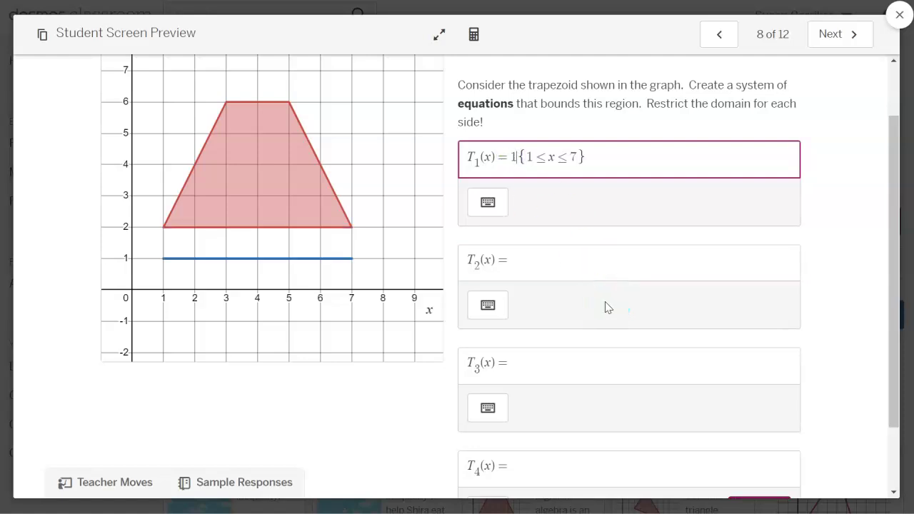
Step: Set the constant of the T1(x) equation to 2, keeping its domain restriction 1 ≤ x ≤ 7
double_click(513, 156)
text(2)
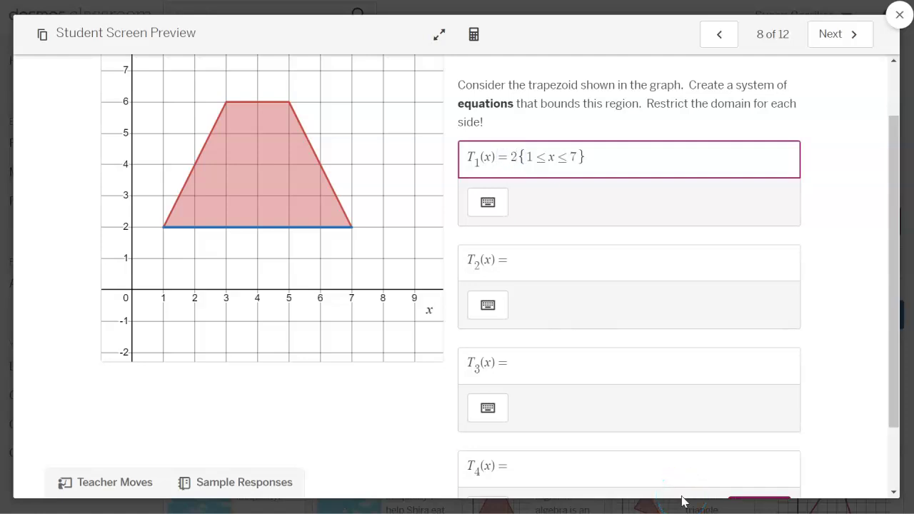
click(593, 156)
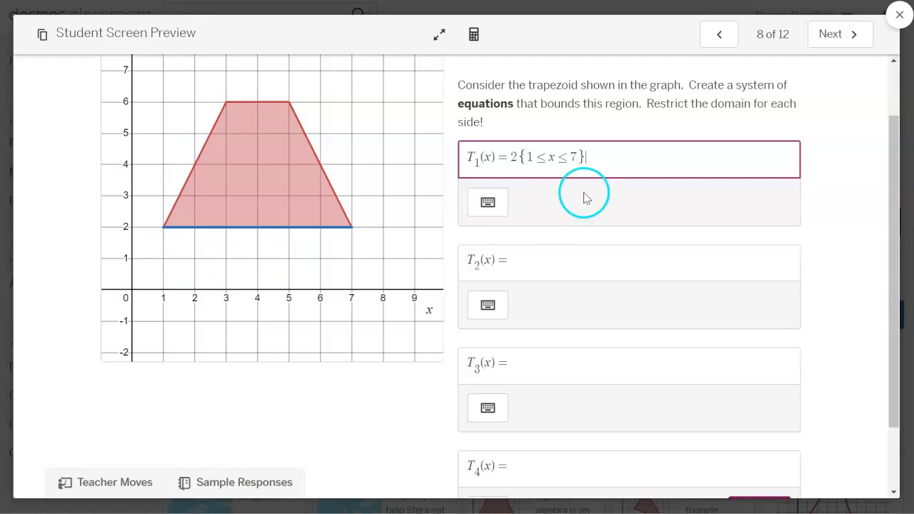
drag(586, 157, 471, 158)
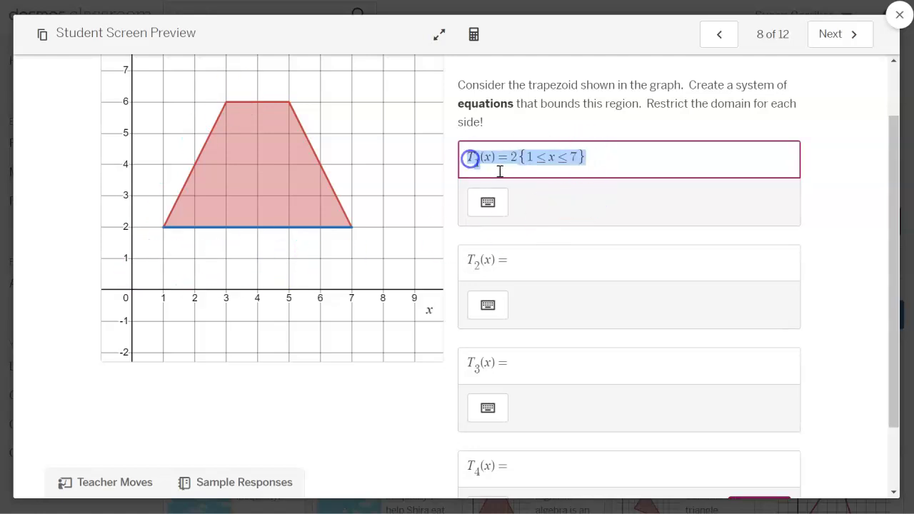
click(592, 157)
drag(594, 157, 502, 155)
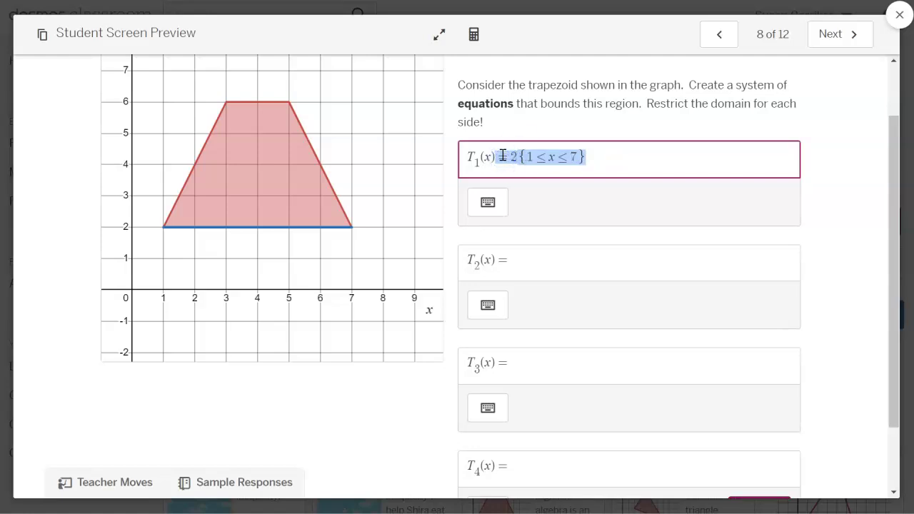
key(Right)
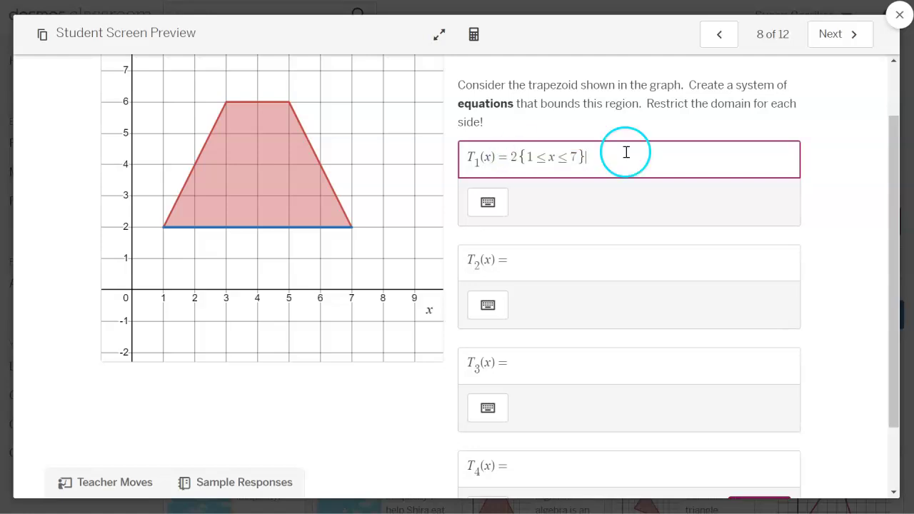
Step: Advance the preview through the triangle Bounded Regions screen and both "Add the shading!" screens, examining each screen's task and graph
click(830, 35)
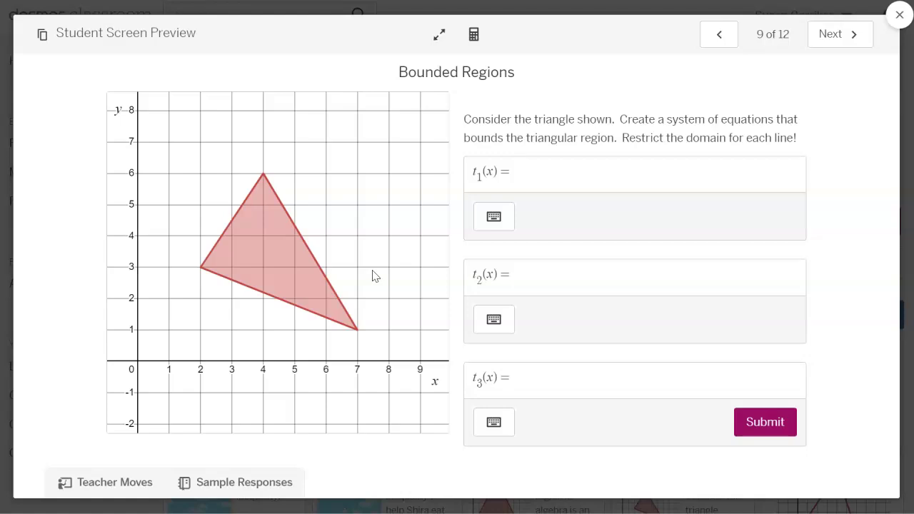
click(553, 336)
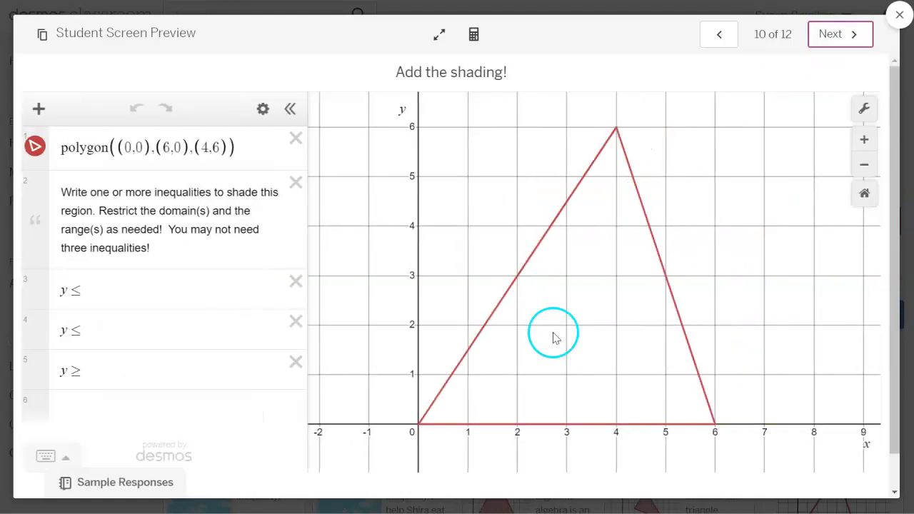
click(739, 347)
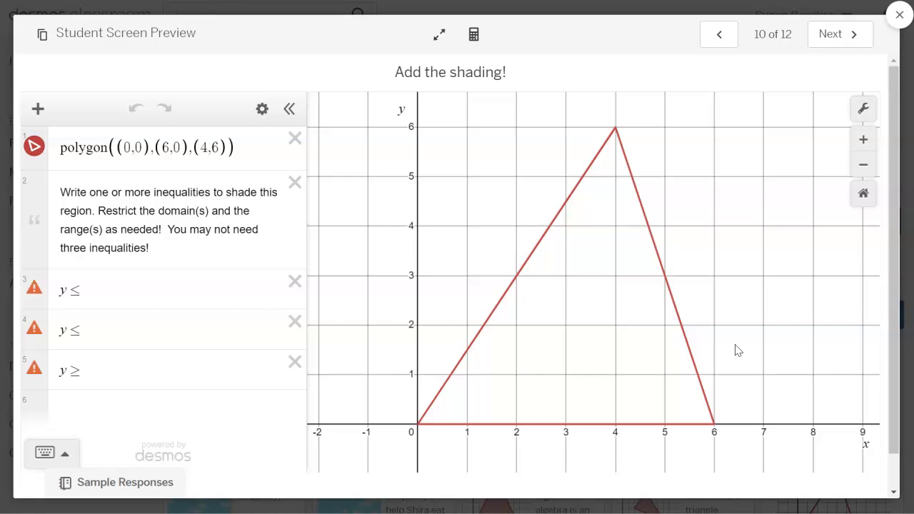
click(830, 43)
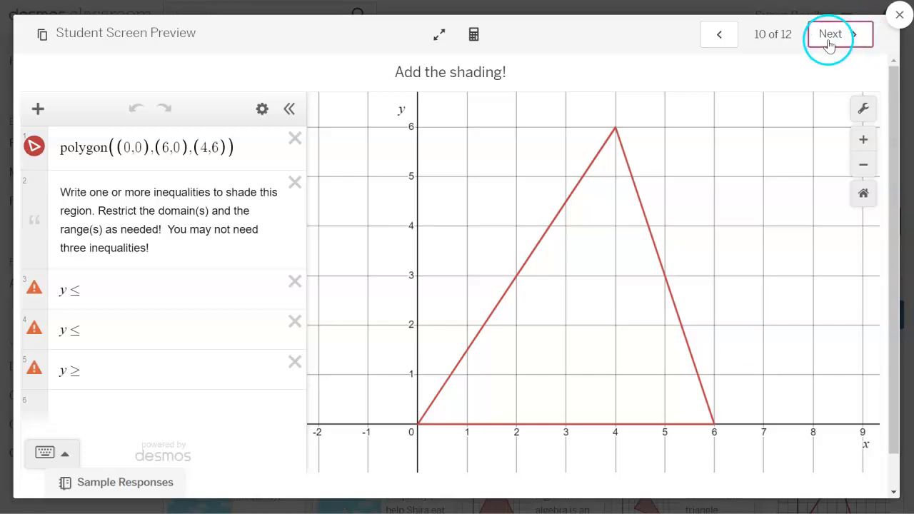
click(828, 42)
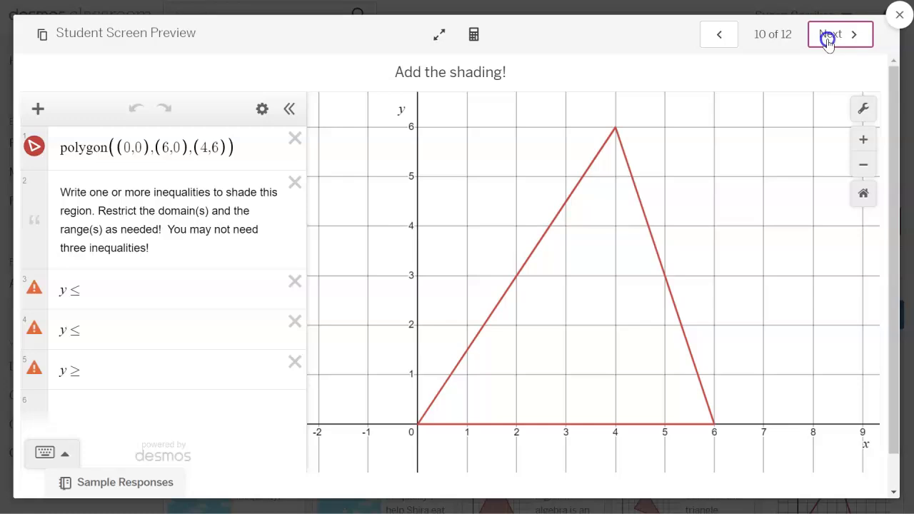
click(753, 446)
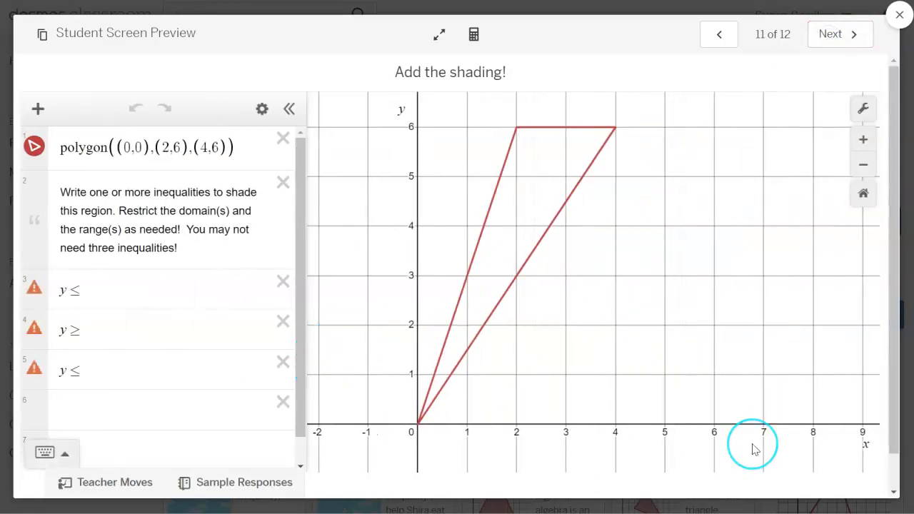